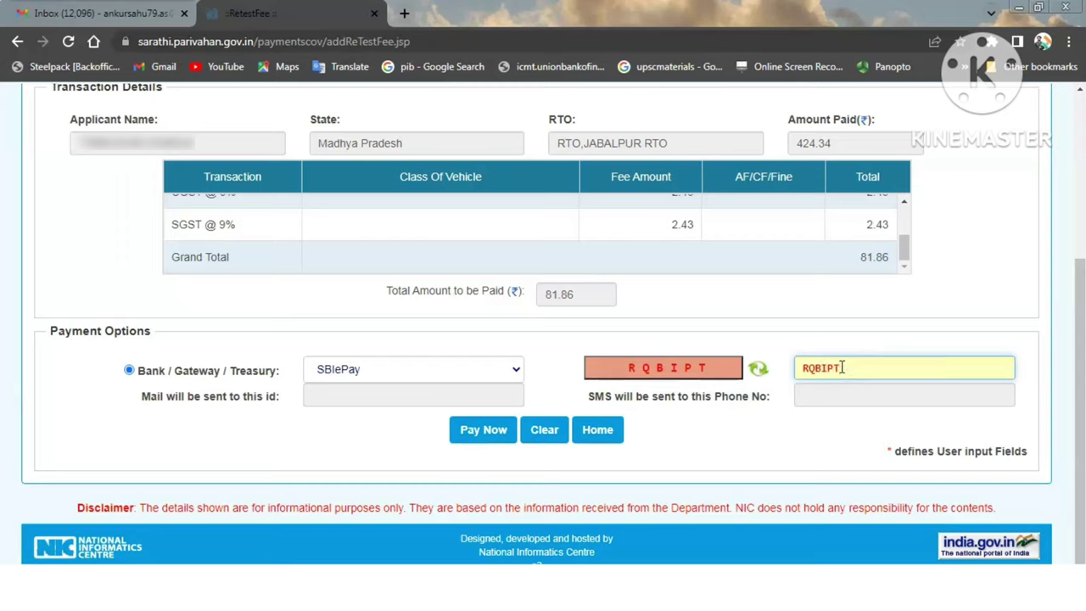
Step: Pay the retest fee, agree to the Terms and Conditions, and proceed to payment
{"action": "left_click", "coordinate": [483, 430]}
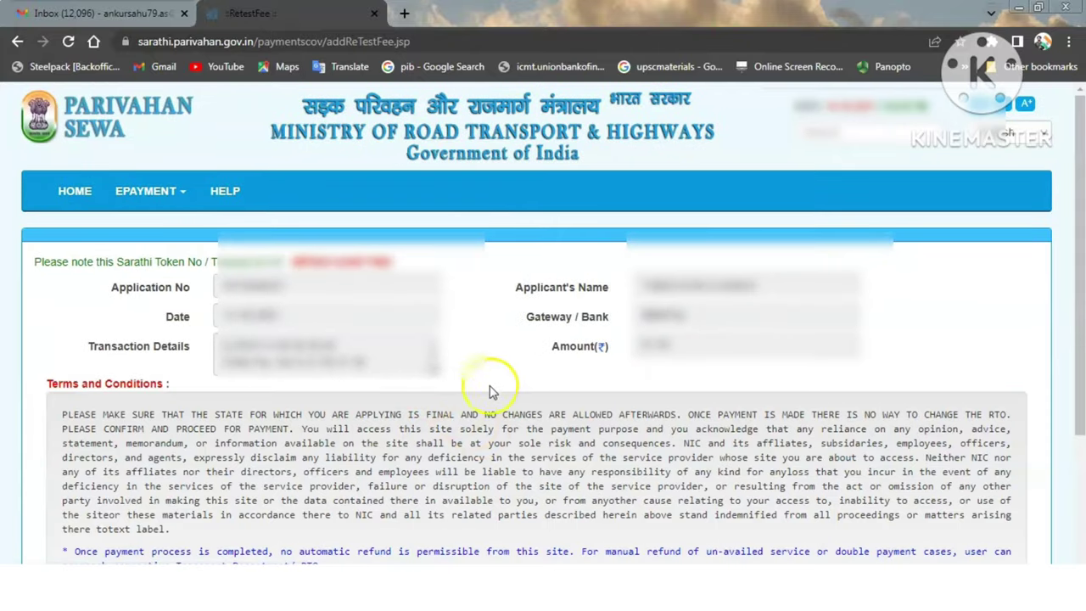
{"action": "left_click_drag", "start_coordinate": [1073, 287], "coordinate": [1075, 375]}
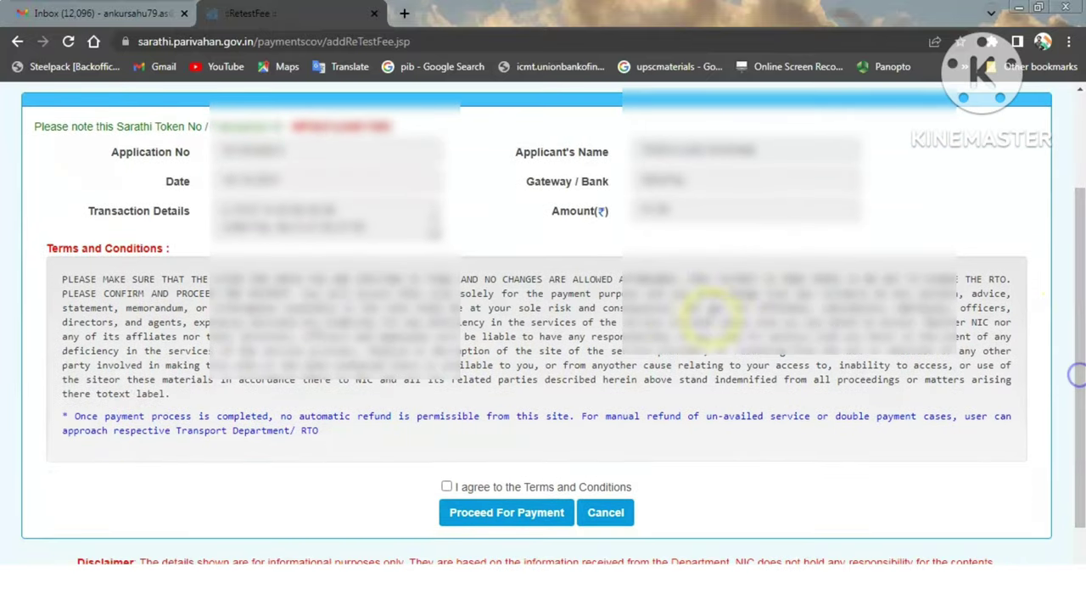
{"action": "left_click", "coordinate": [446, 486]}
{"action": "left_click", "coordinate": [497, 512]}
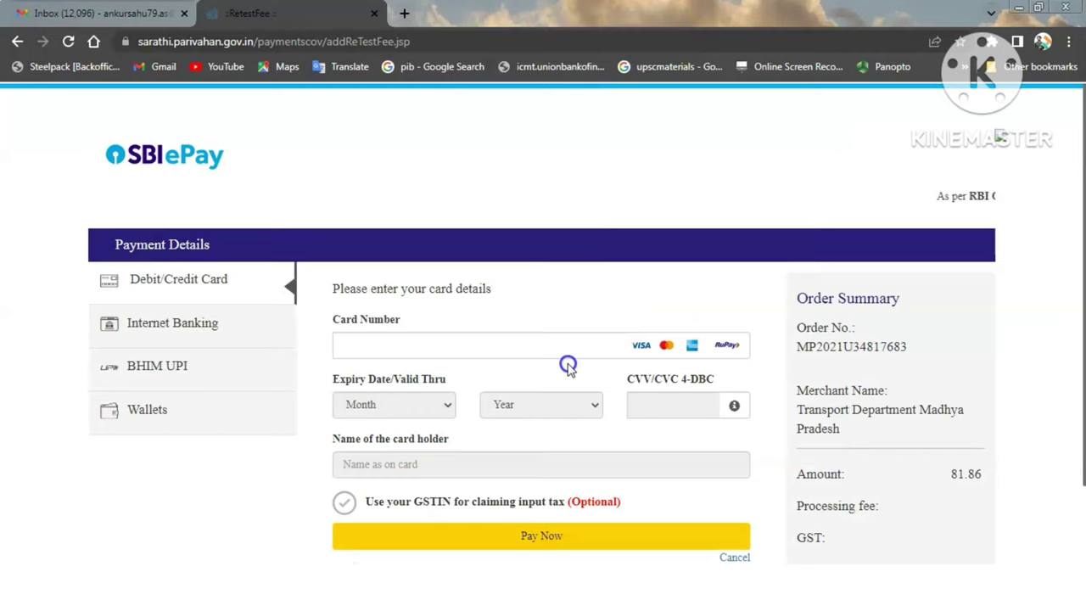
Step: Pay the ₹81.86 order by SBIePay internet banking with State Bank of India, declining password saving
{"action": "left_click", "coordinate": [232, 320]}
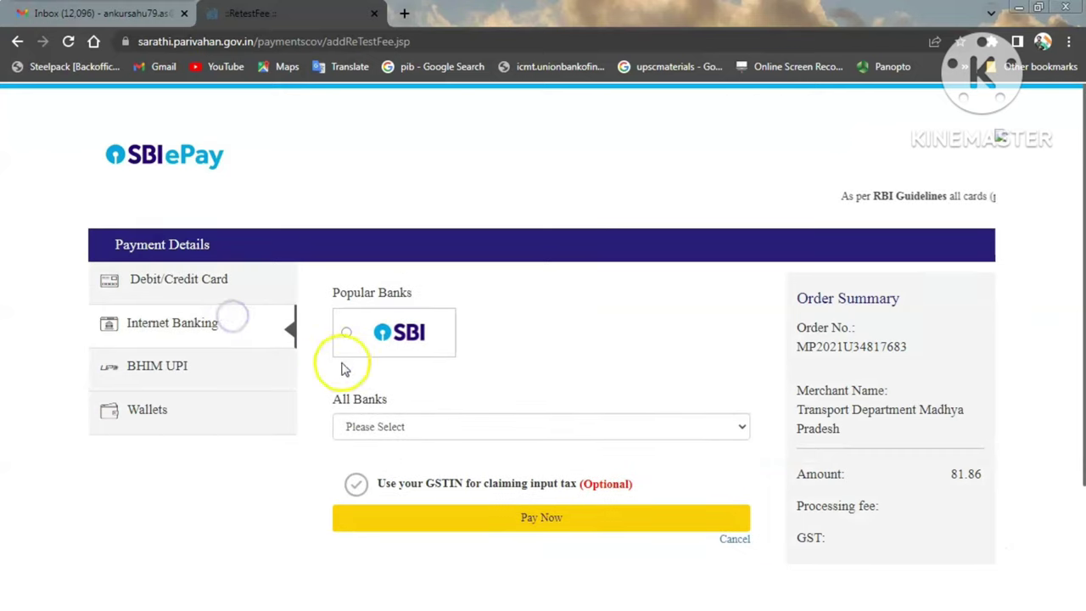
{"action": "left_click", "coordinate": [233, 319]}
{"action": "left_click", "coordinate": [230, 319]}
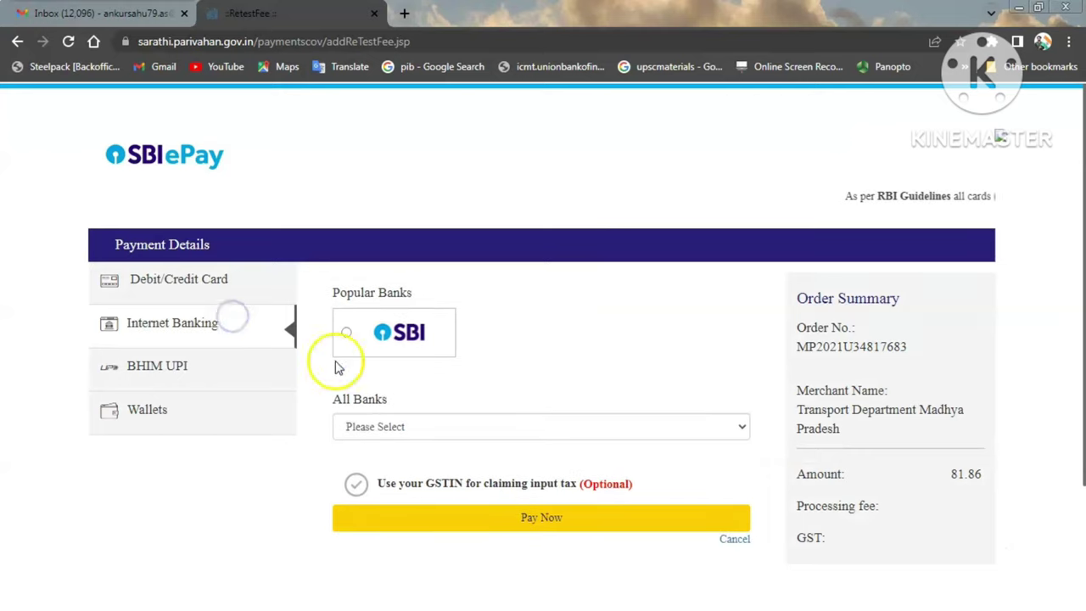
{"action": "left_click", "coordinate": [346, 332]}
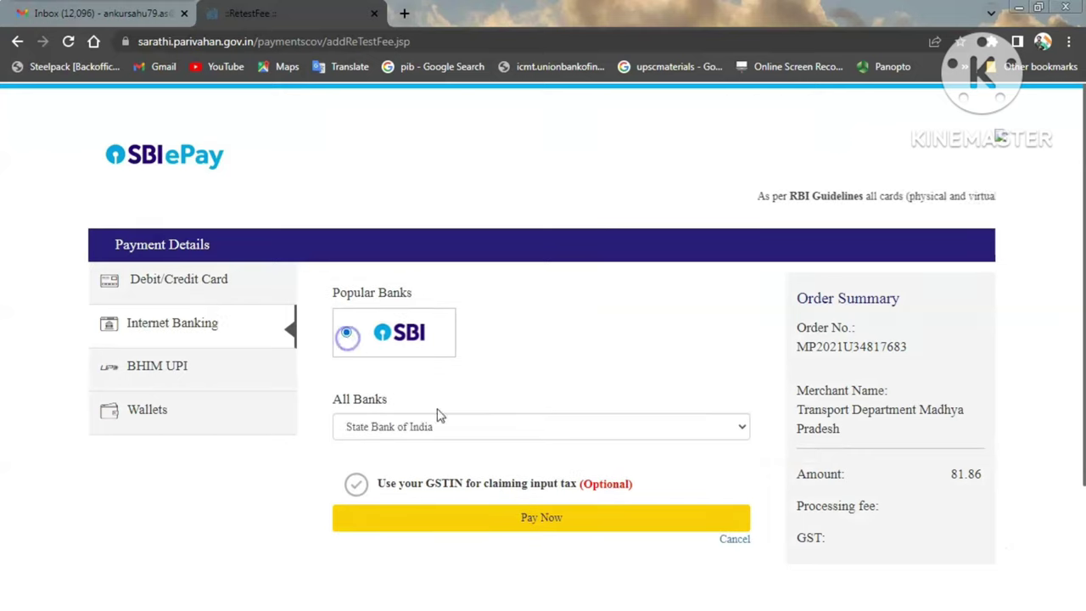
{"action": "left_click", "coordinate": [547, 519]}
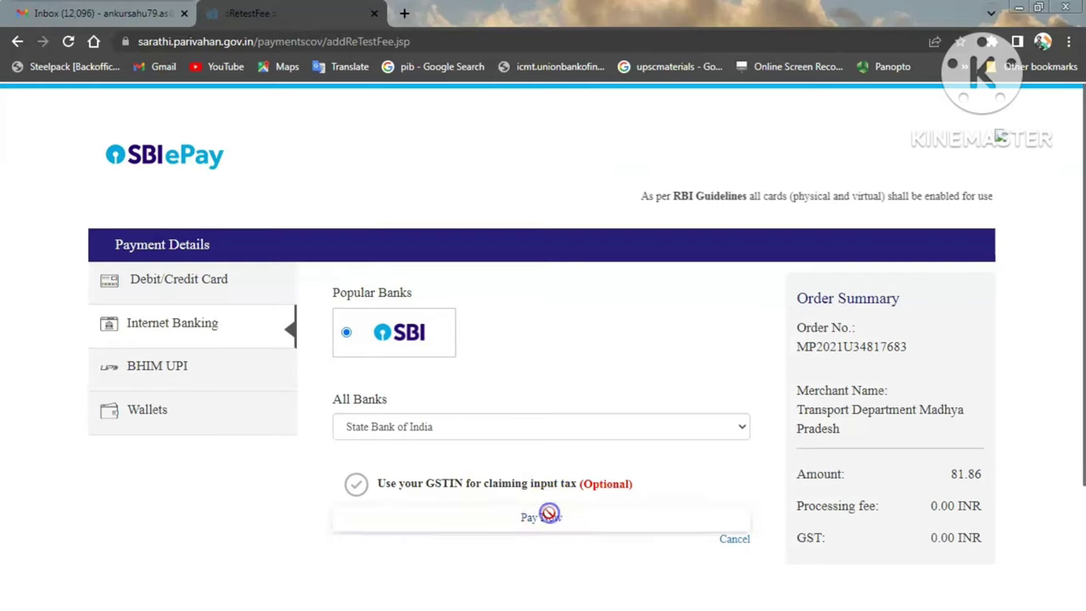
{"action": "left_click", "coordinate": [988, 268]}
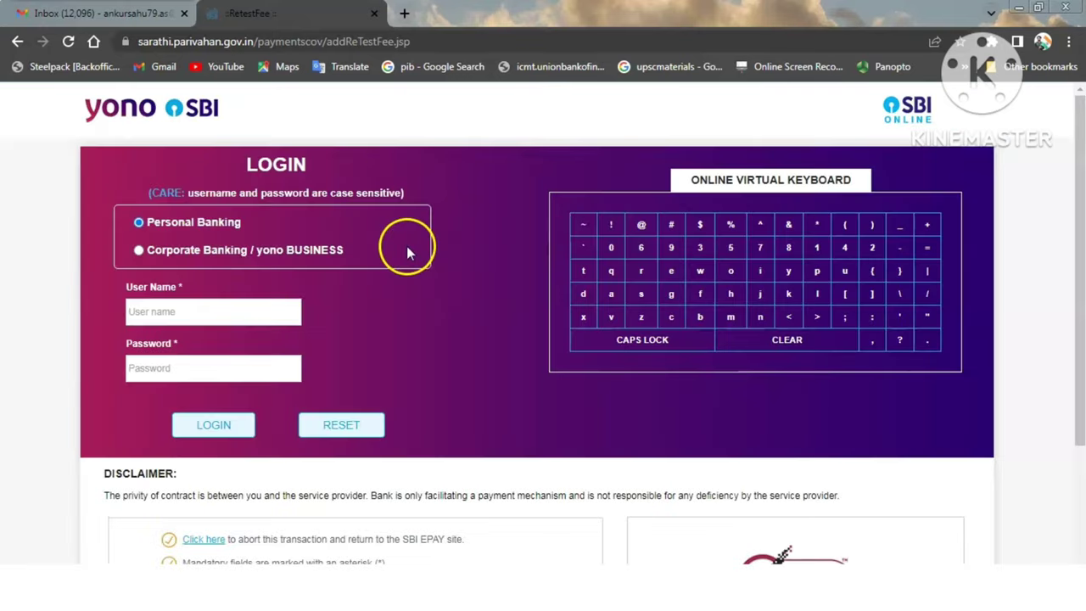
Step: Log in to SBI personal banking with the user name and password to complete the payment
{"action": "left_click", "coordinate": [253, 314]}
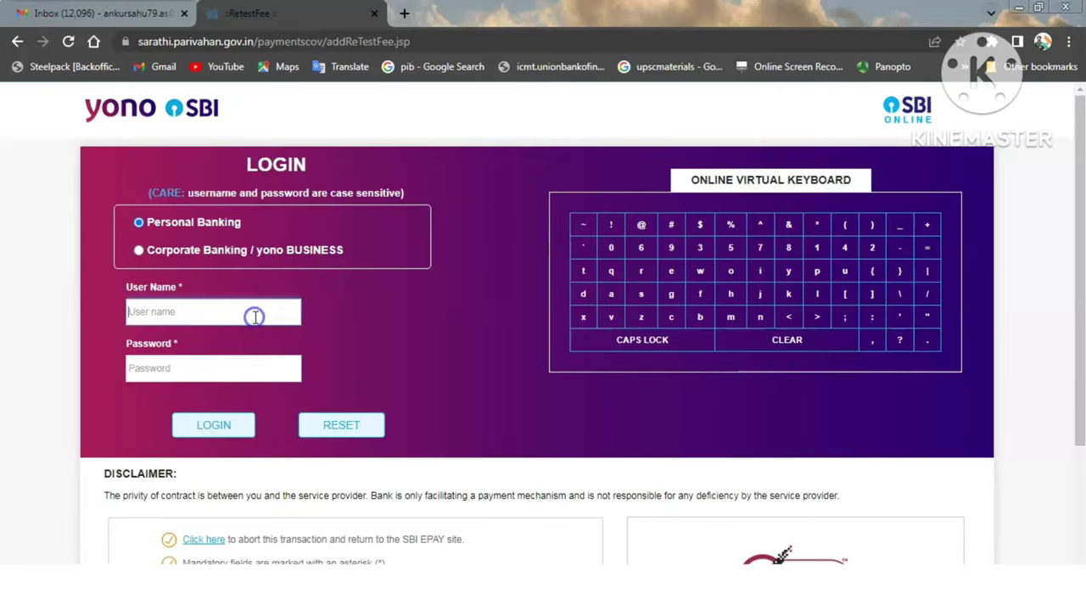
{"action": "type", "text": "an"}
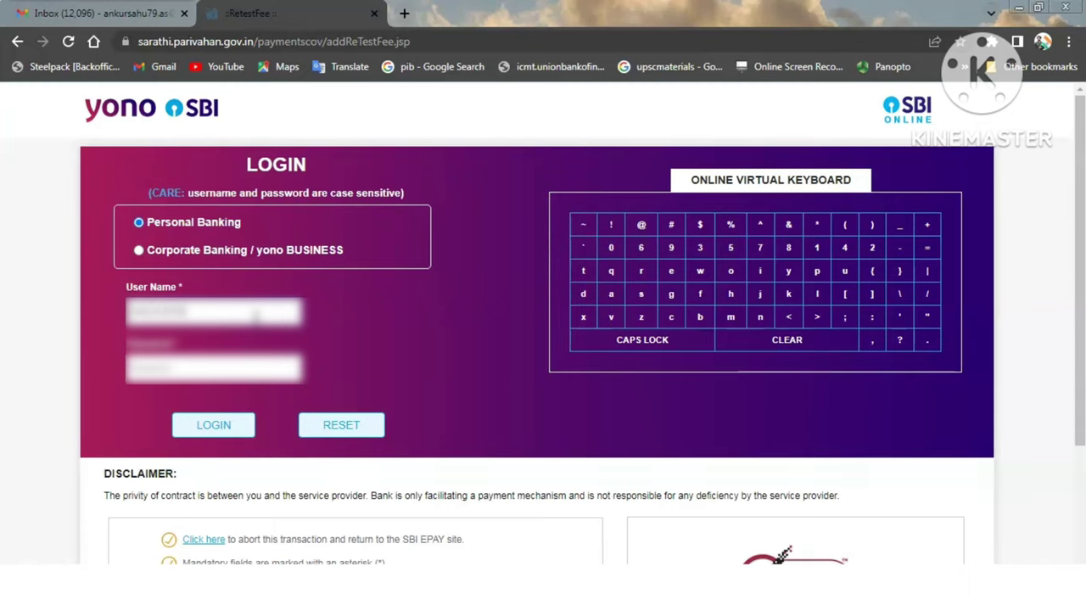
{"action": "left_click", "coordinate": [197, 368]}
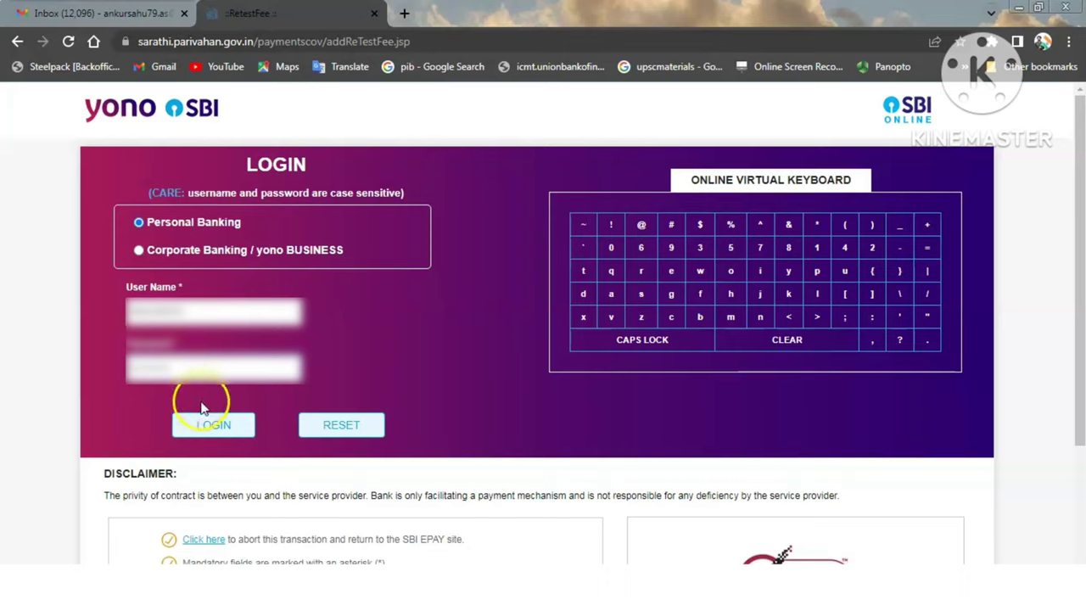
{"action": "left_click", "coordinate": [188, 371]}
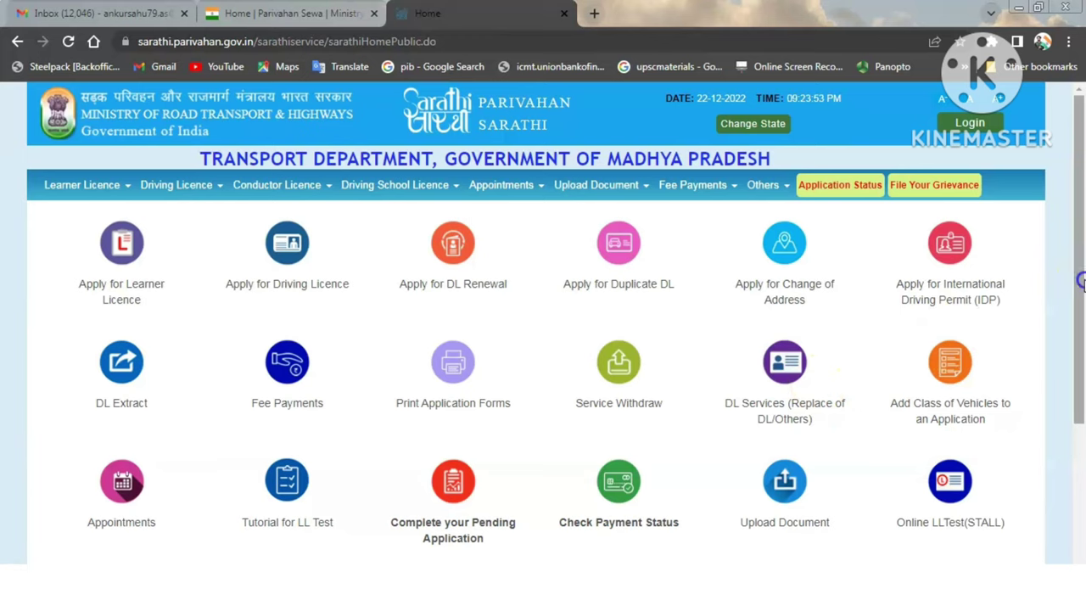
Step: Open the Online LLTest (STALL) sign-in from the Sarathi home page
{"action": "left_click_drag", "start_coordinate": [1081, 282], "coordinate": [1080, 378]}
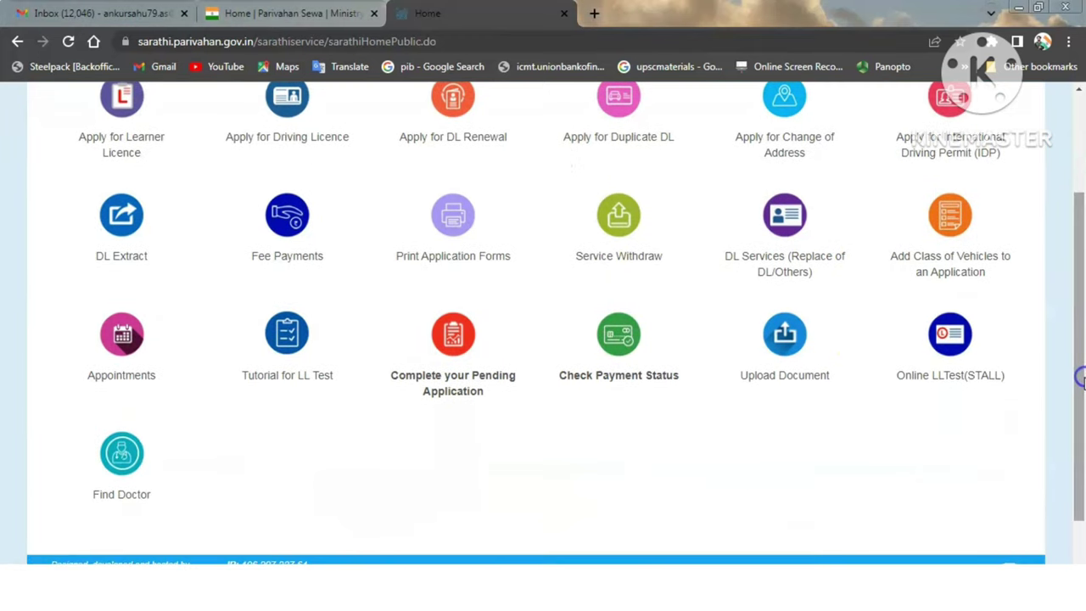
{"action": "left_click", "coordinate": [952, 339]}
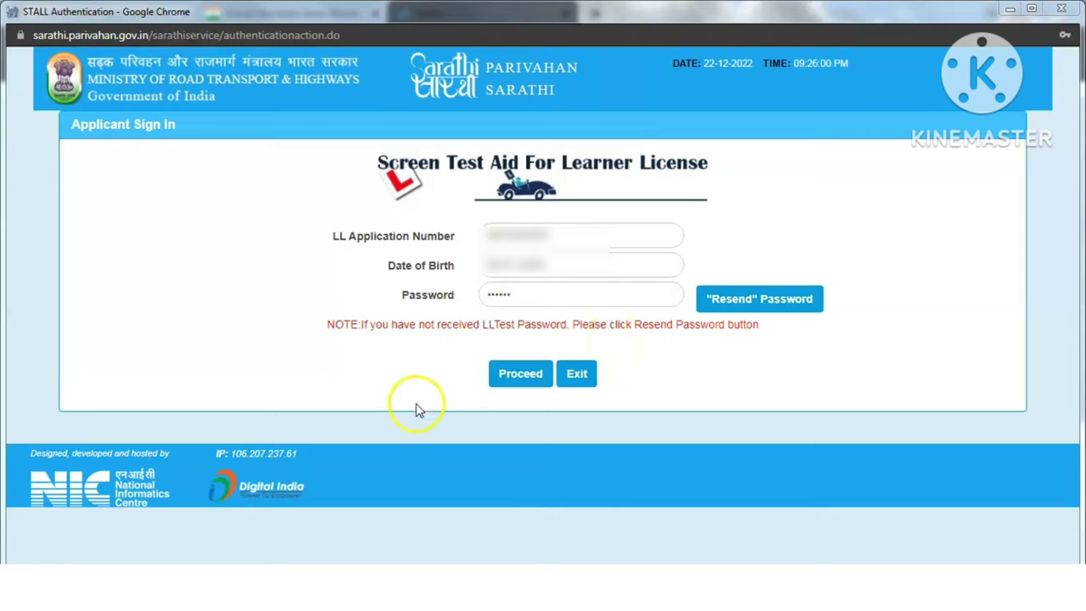
Step: Sign in to the STALL test, pass the instructions, agree to both declarations and continue
{"action": "left_click", "coordinate": [520, 380]}
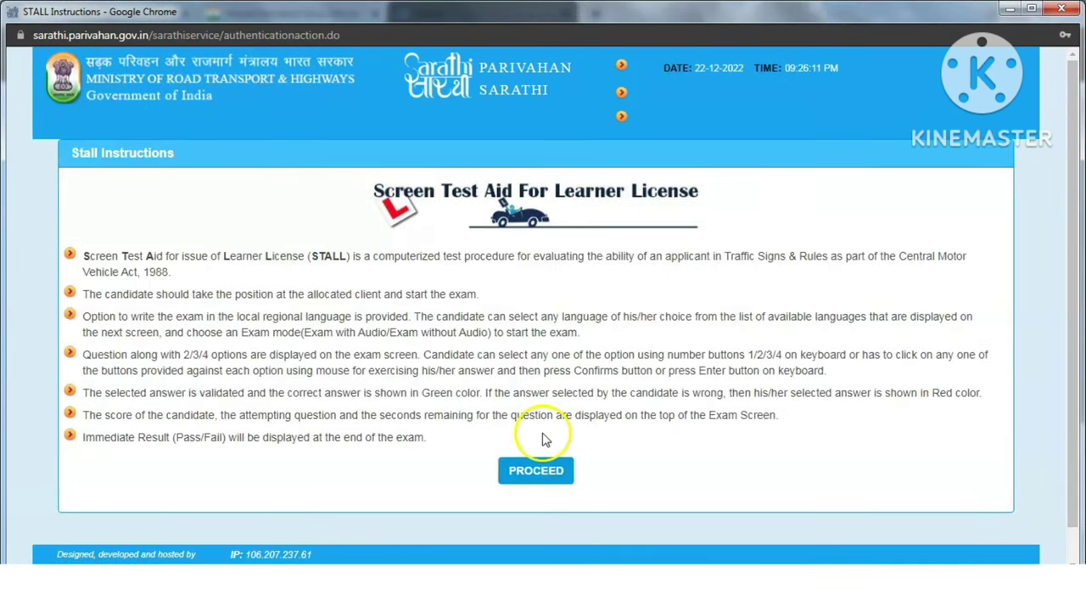
{"action": "left_click", "coordinate": [536, 470]}
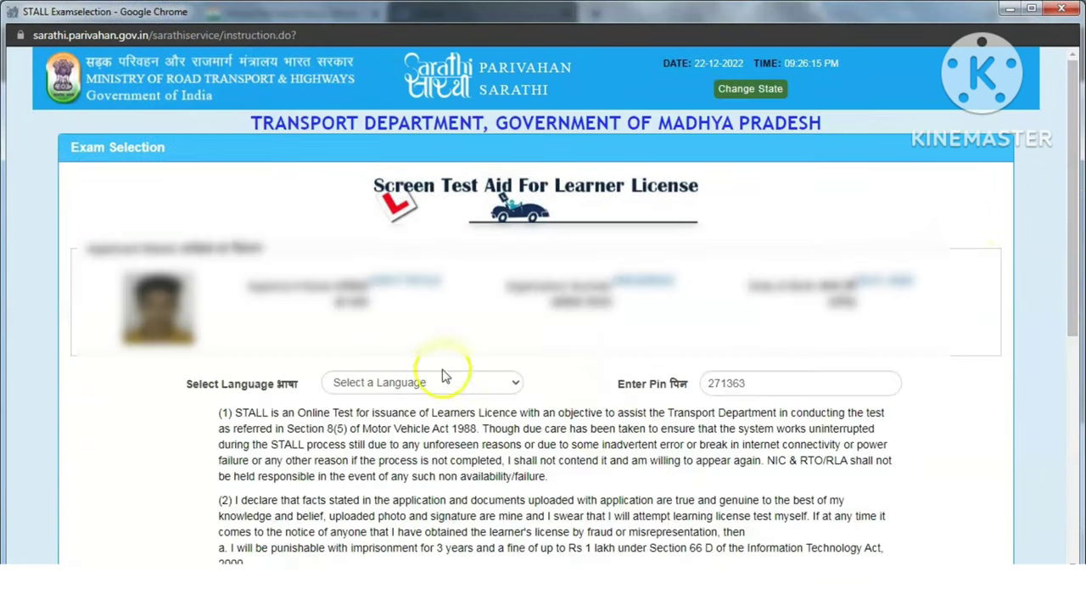
{"action": "left_click", "coordinate": [419, 393]}
{"action": "left_click_drag", "start_coordinate": [1070, 169], "coordinate": [1069, 381]}
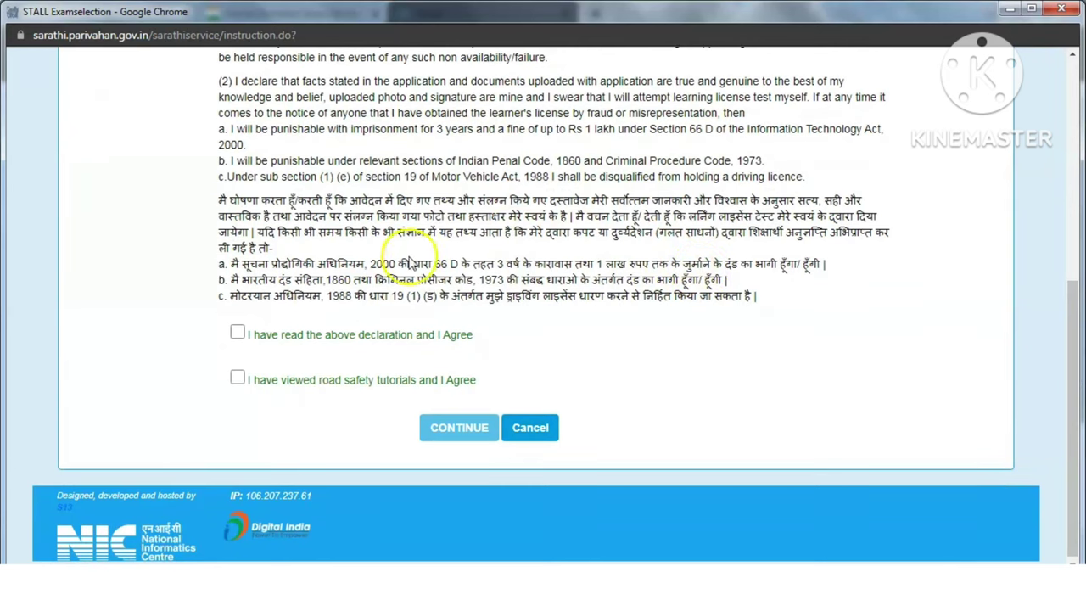
{"action": "left_click", "coordinate": [238, 335]}
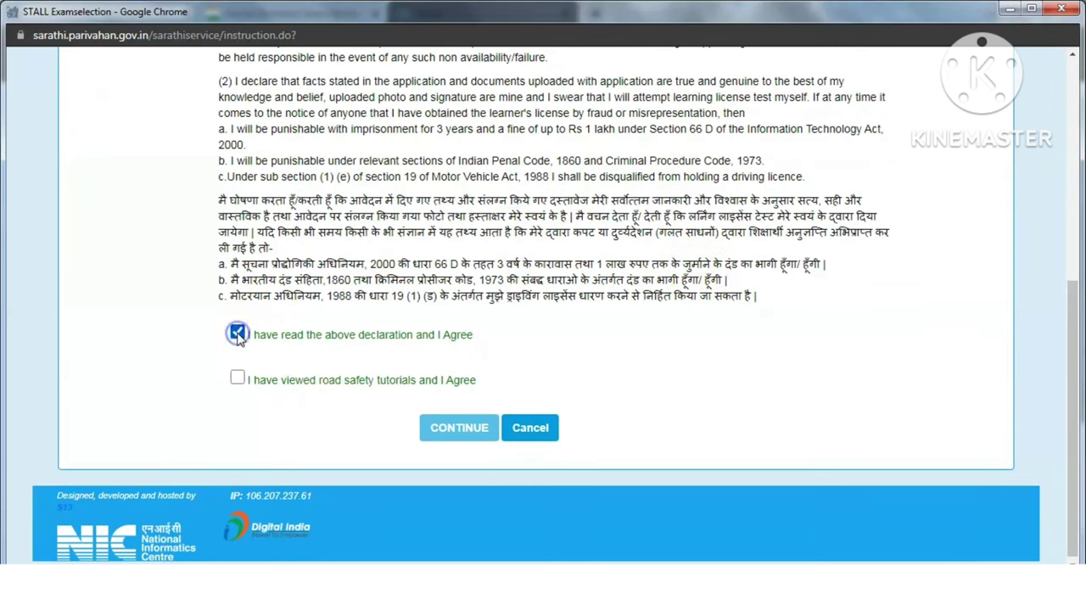
{"action": "left_click", "coordinate": [238, 380]}
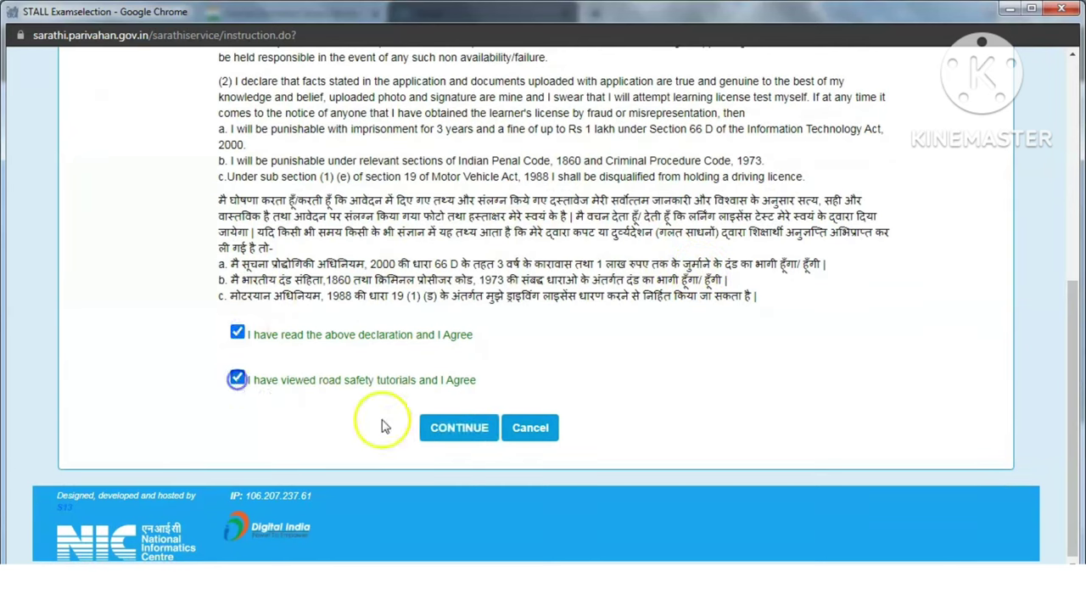
{"action": "left_click", "coordinate": [451, 429]}
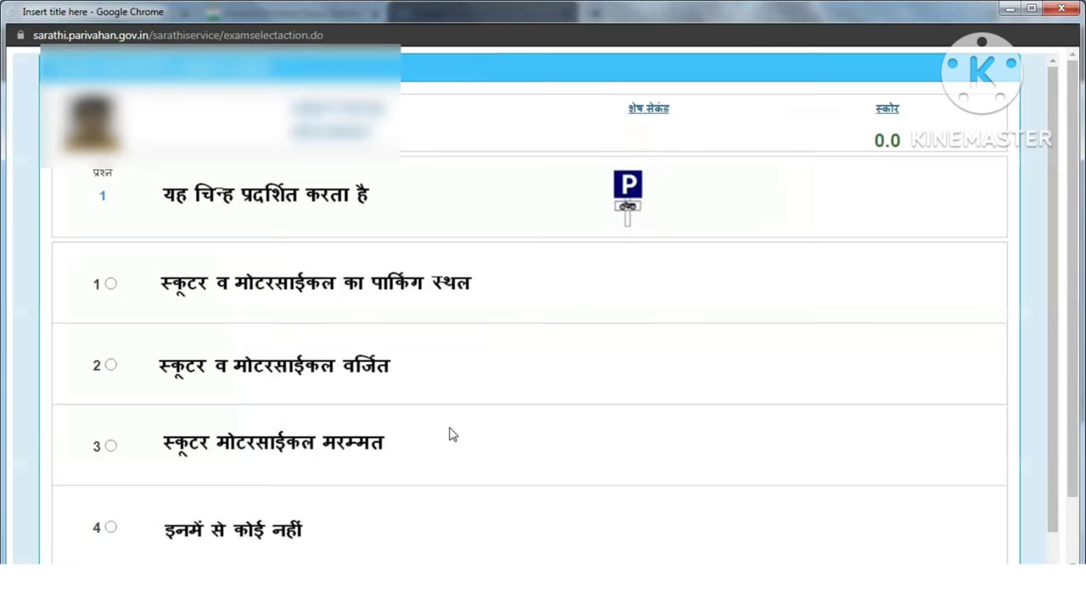
Step: Answer the exam questions, choosing option 1 for question 1 and option 2 for question 2
{"action": "left_click", "coordinate": [605, 388]}
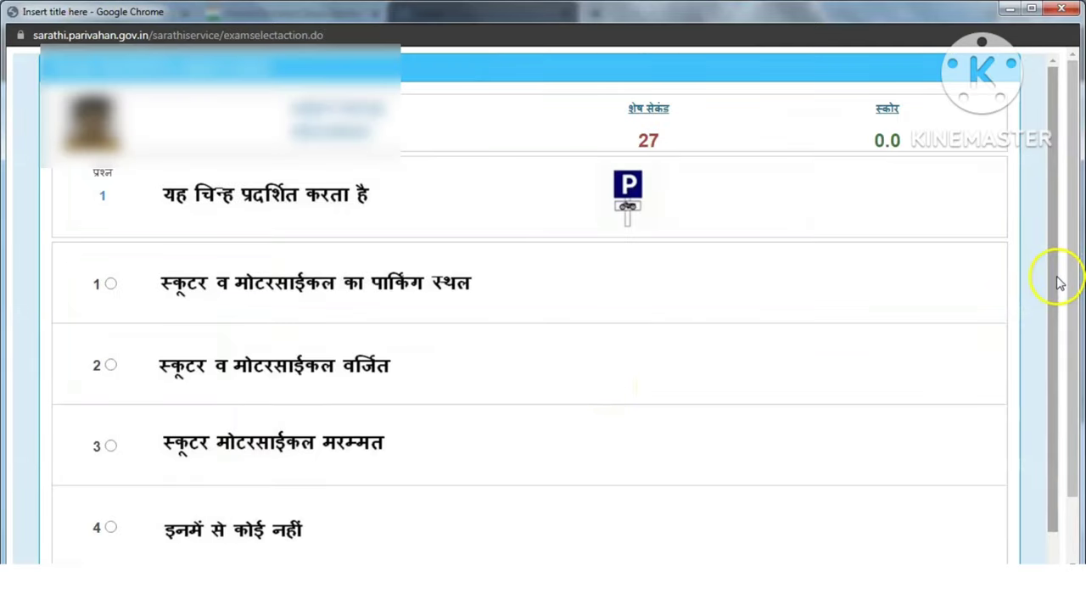
{"action": "left_click_drag", "start_coordinate": [1057, 281], "coordinate": [1058, 367]}
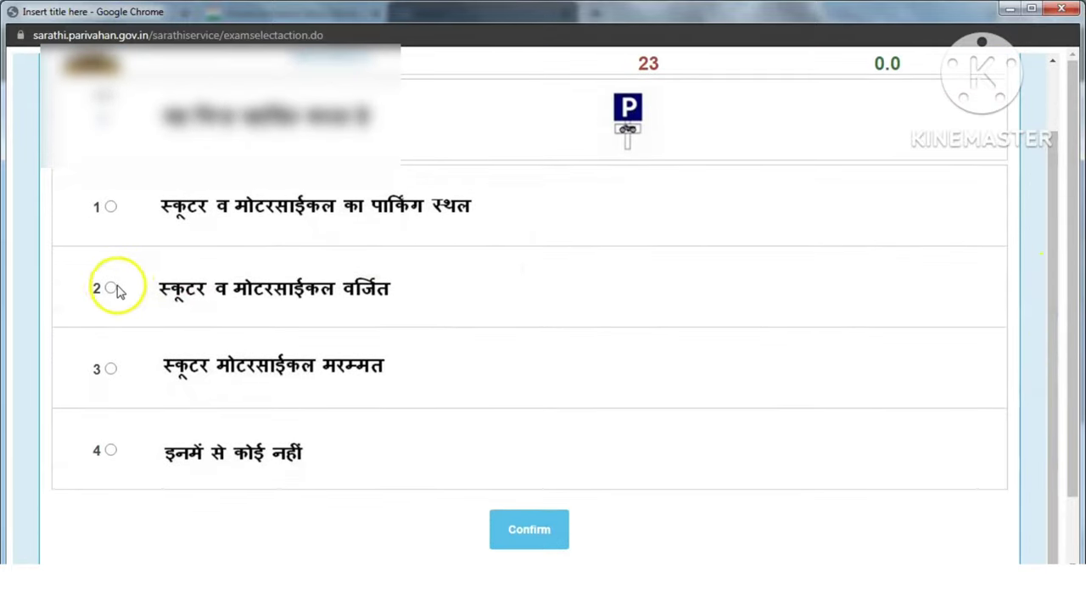
{"action": "left_click", "coordinate": [111, 207]}
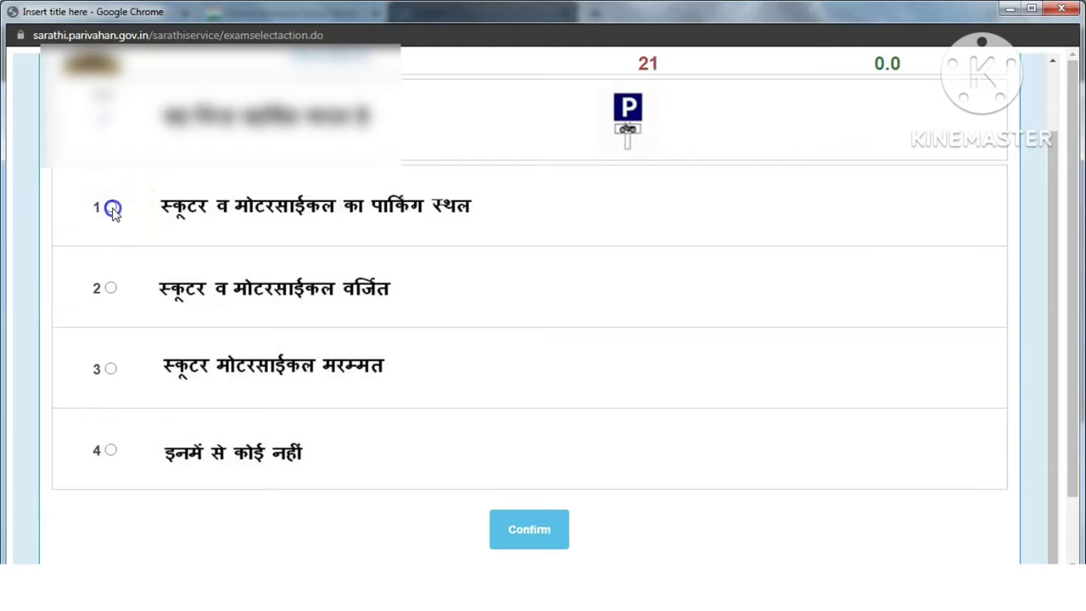
{"action": "left_click", "coordinate": [534, 535]}
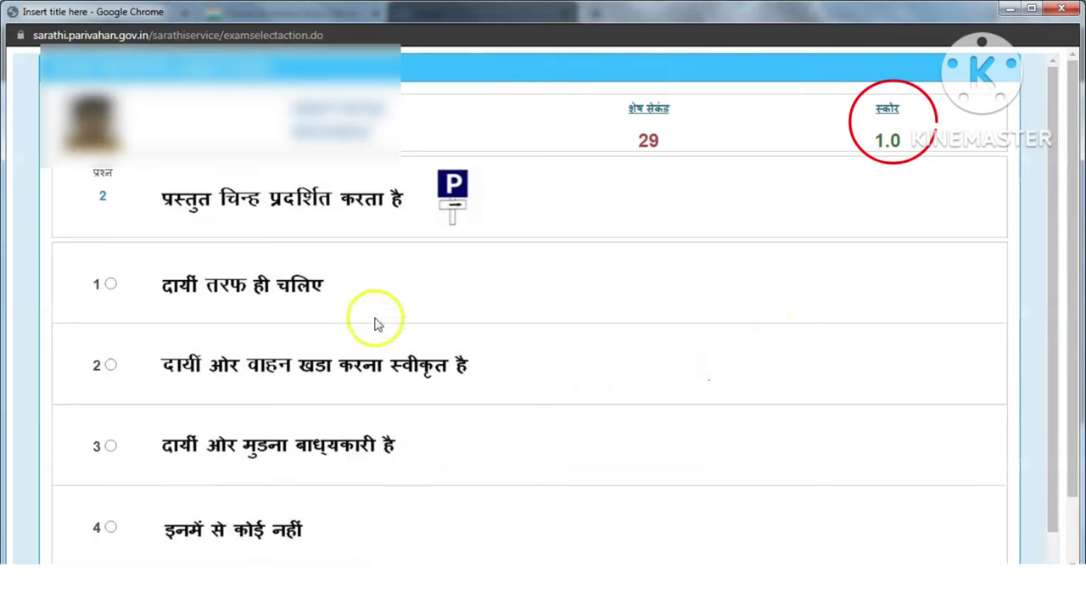
{"action": "left_click", "coordinate": [111, 365]}
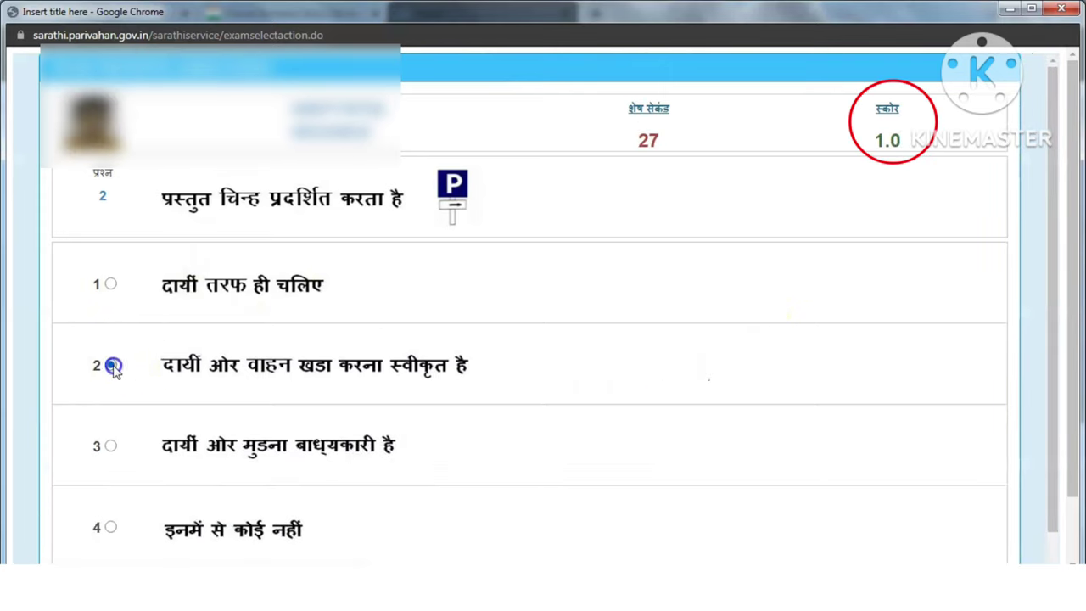
{"action": "left_click_drag", "start_coordinate": [1065, 308], "coordinate": [1060, 460]}
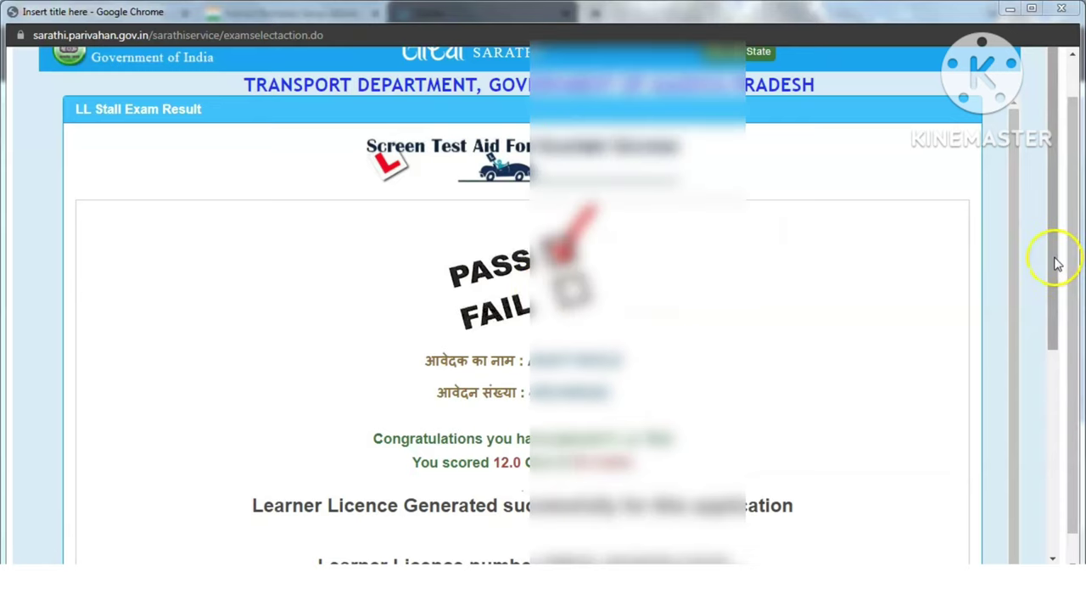
Step: Follow the learner licence print link from the result page and submit the OTP form
{"action": "left_click_drag", "start_coordinate": [1056, 263], "coordinate": [1051, 509]}
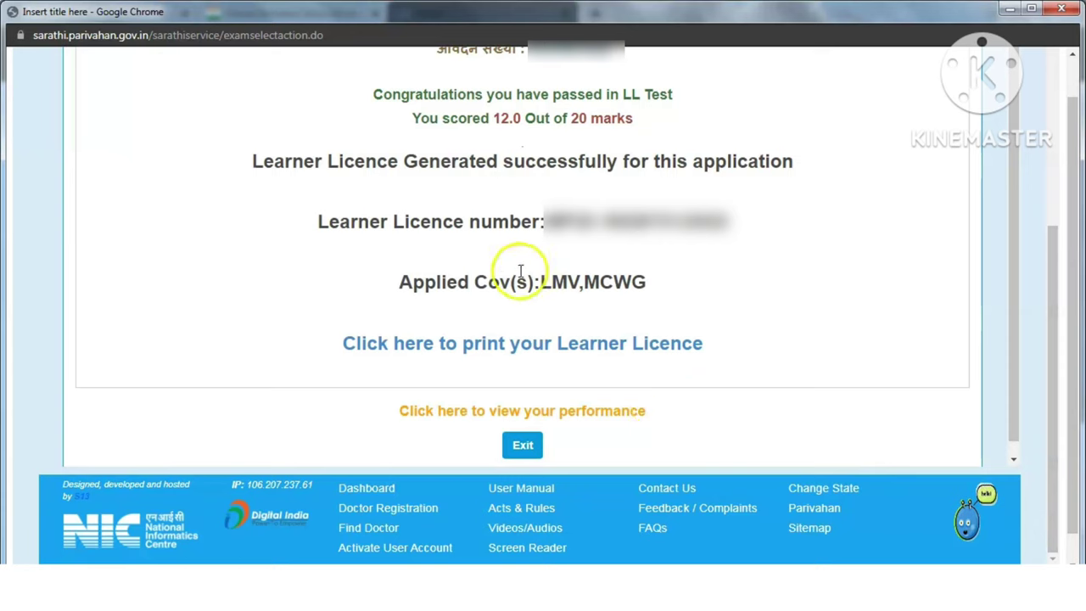
{"action": "left_click", "coordinate": [524, 349]}
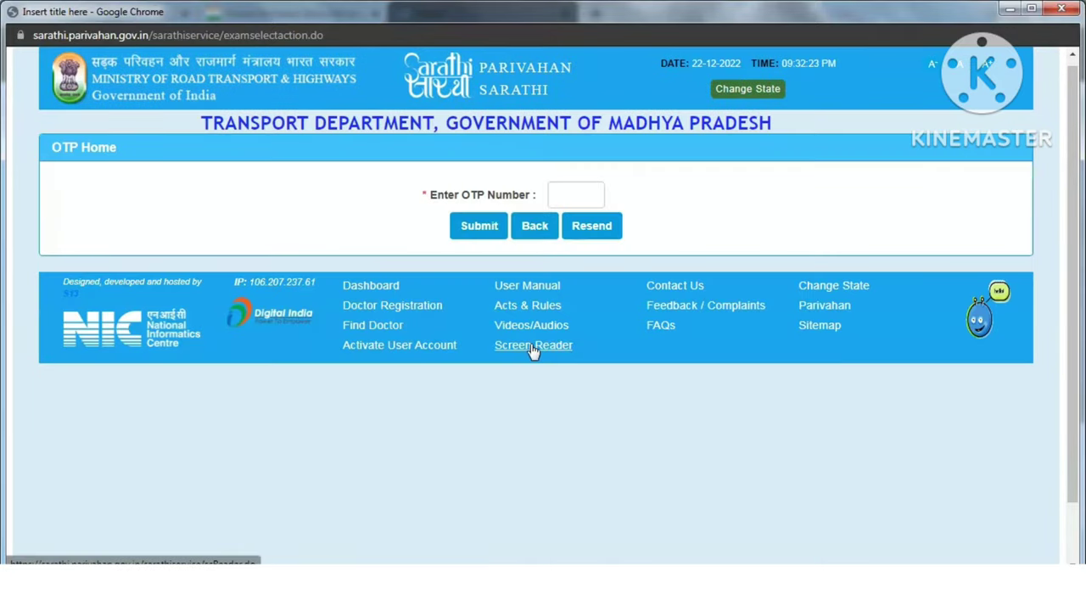
{"action": "left_click", "coordinate": [571, 188]}
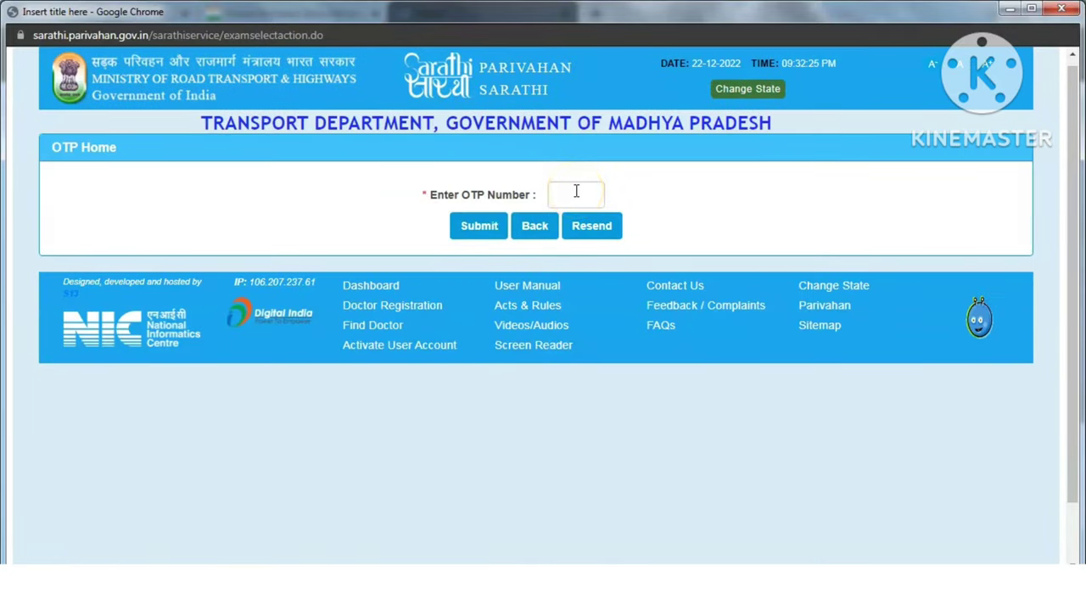
{"action": "left_click", "coordinate": [478, 227]}
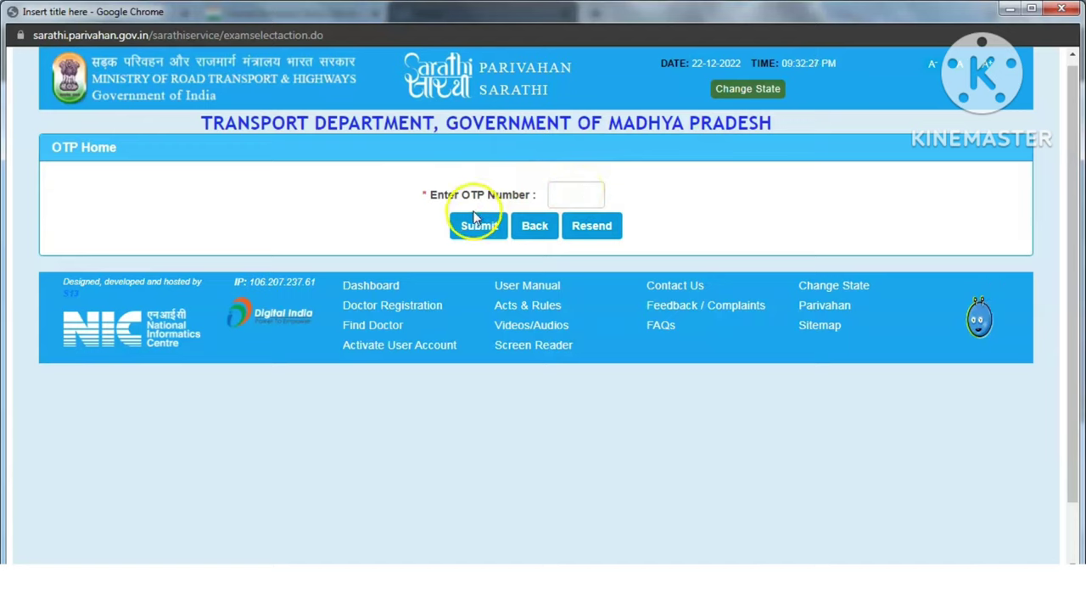